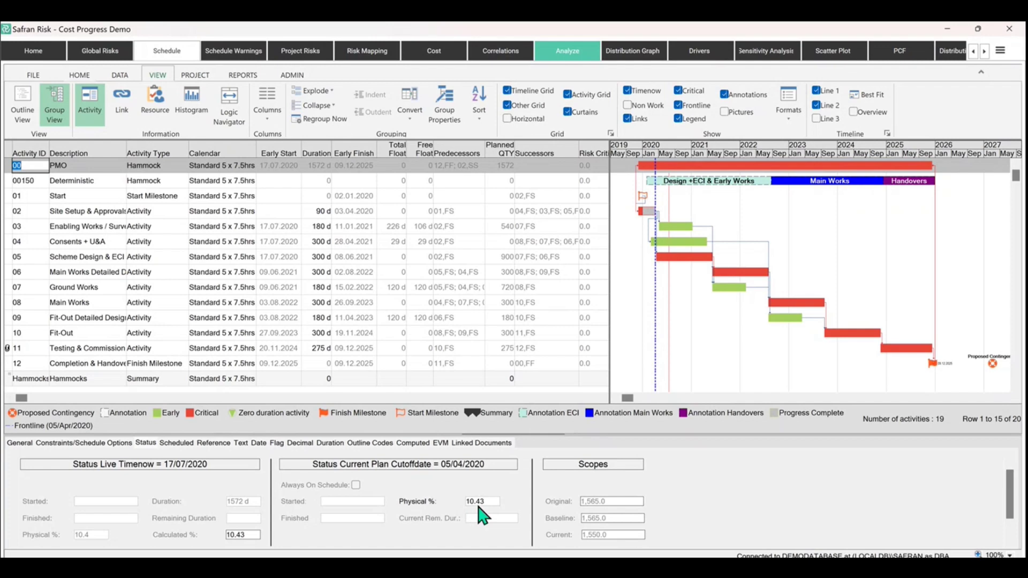
Switch to the Cost tab to show the cost grid totalling 80,675,000 and its histogram.
click(434, 50)
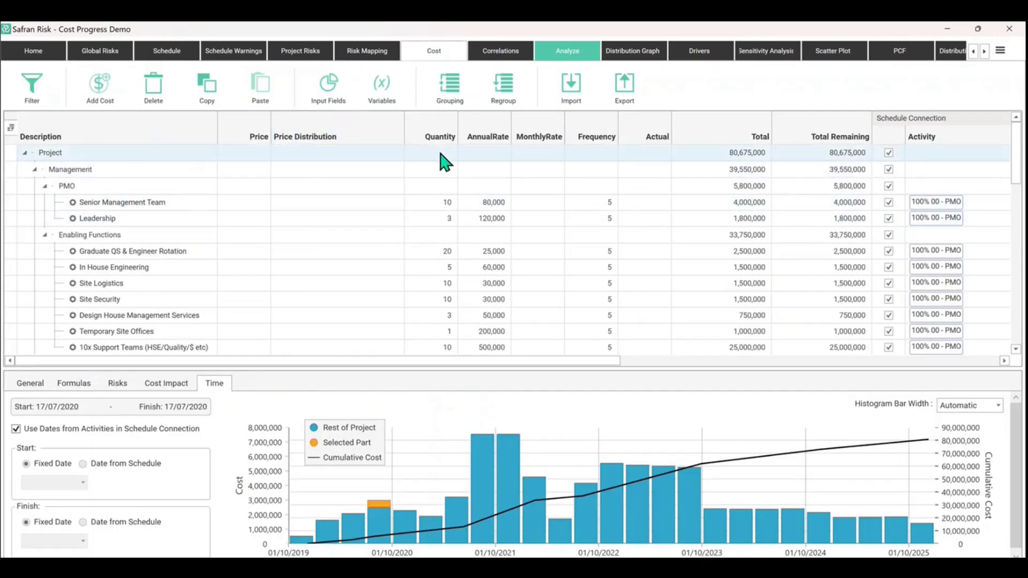
click(329, 85)
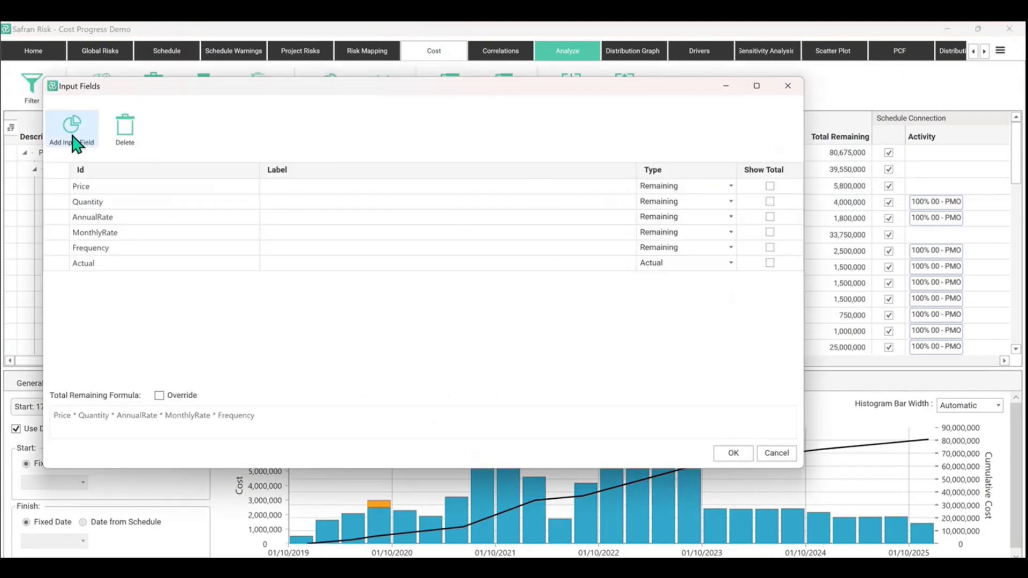
double_click(107, 267)
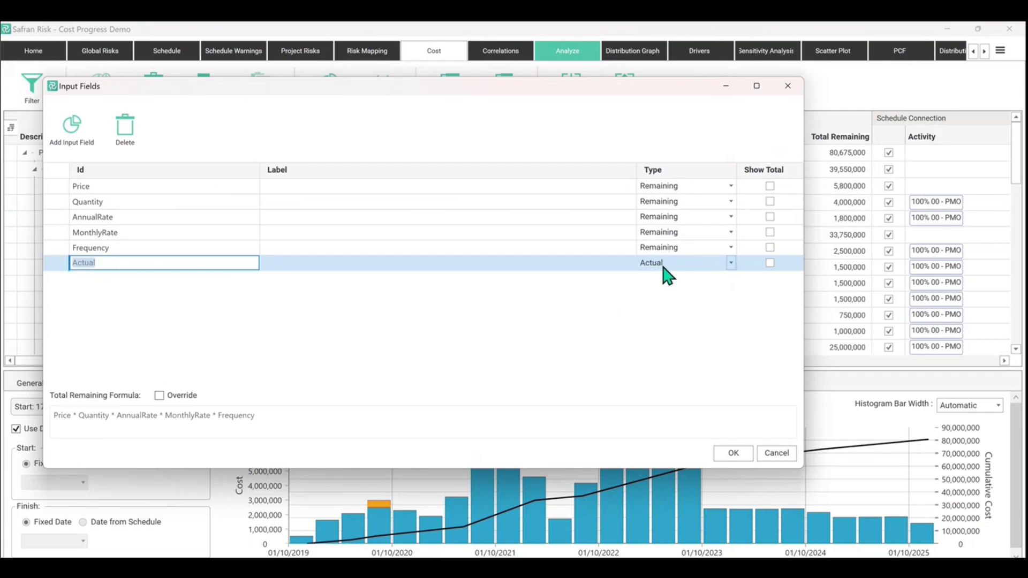
click(731, 263)
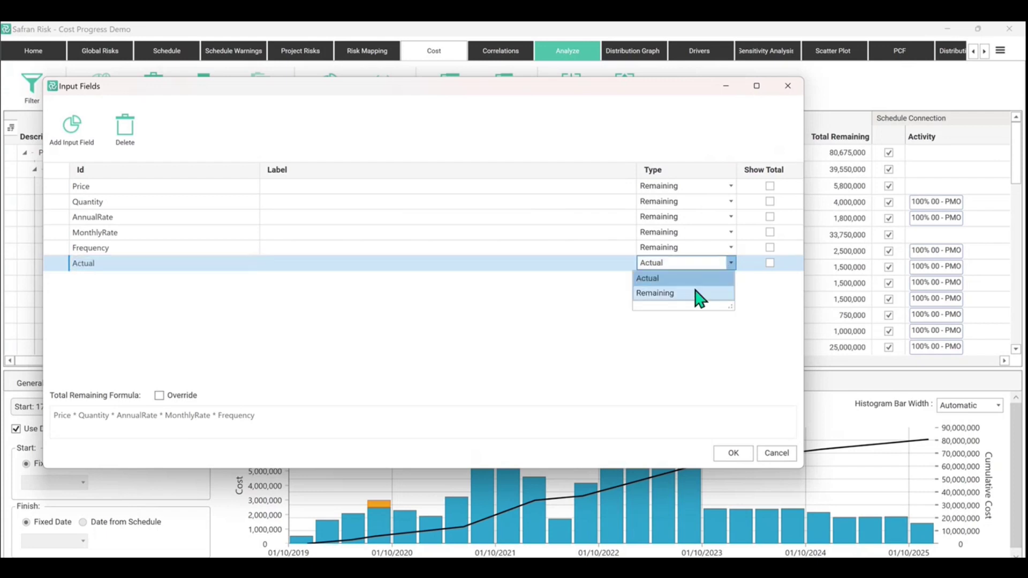
click(567, 297)
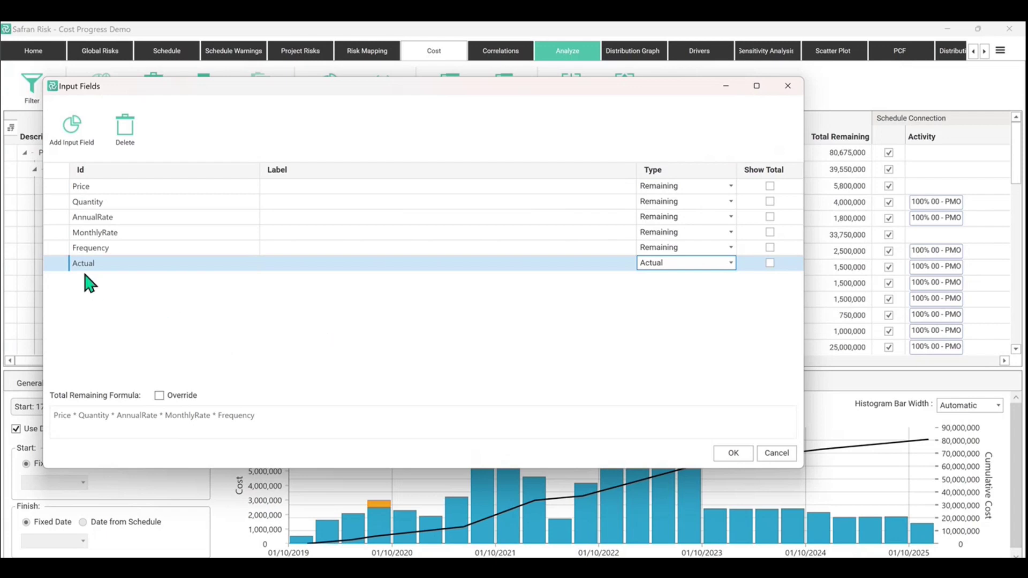
click(733, 455)
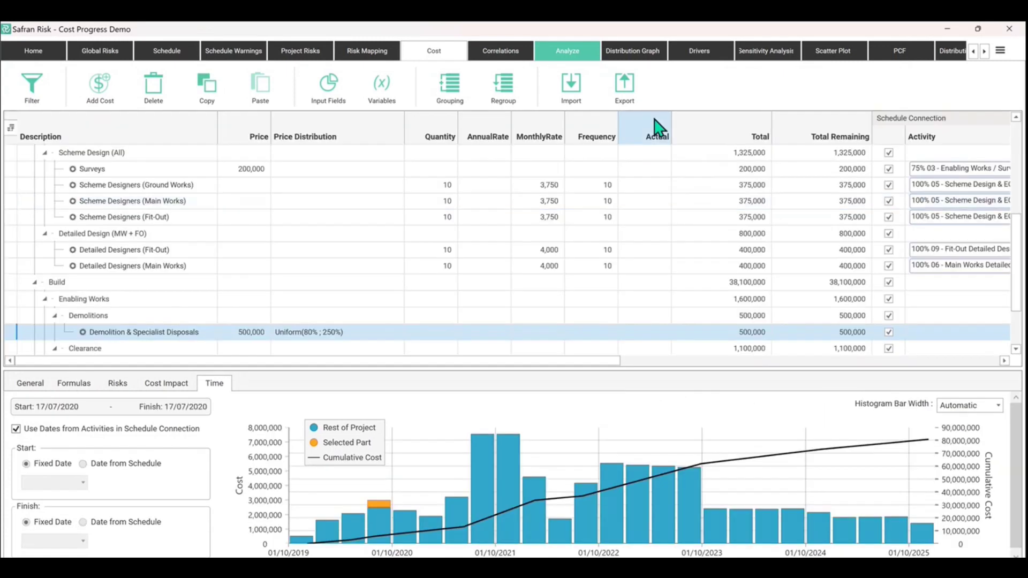
click(656, 137)
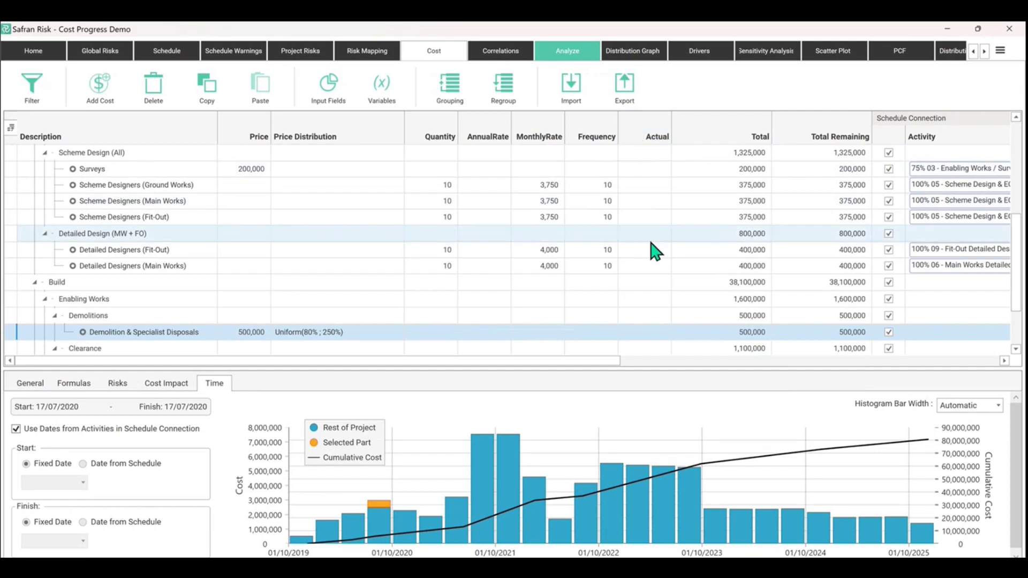
scroll(661, 239, up, 3)
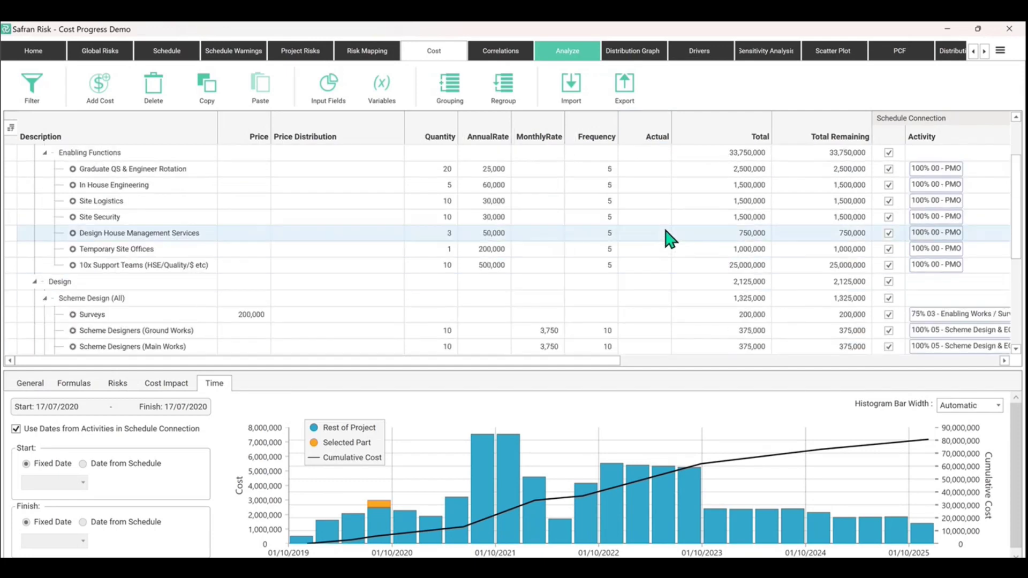
scroll(666, 235, up, 2)
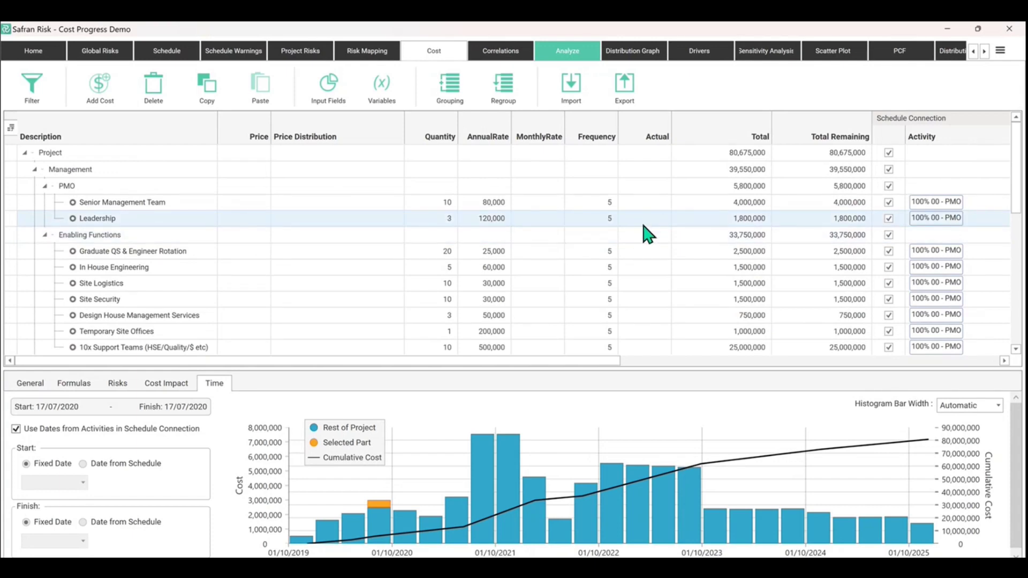
click(45, 188)
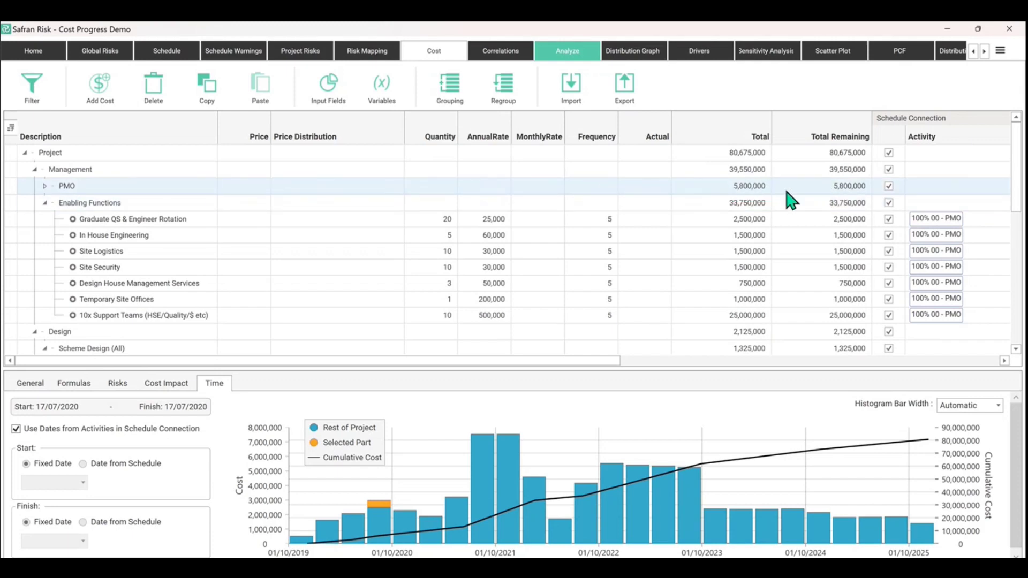
click(44, 186)
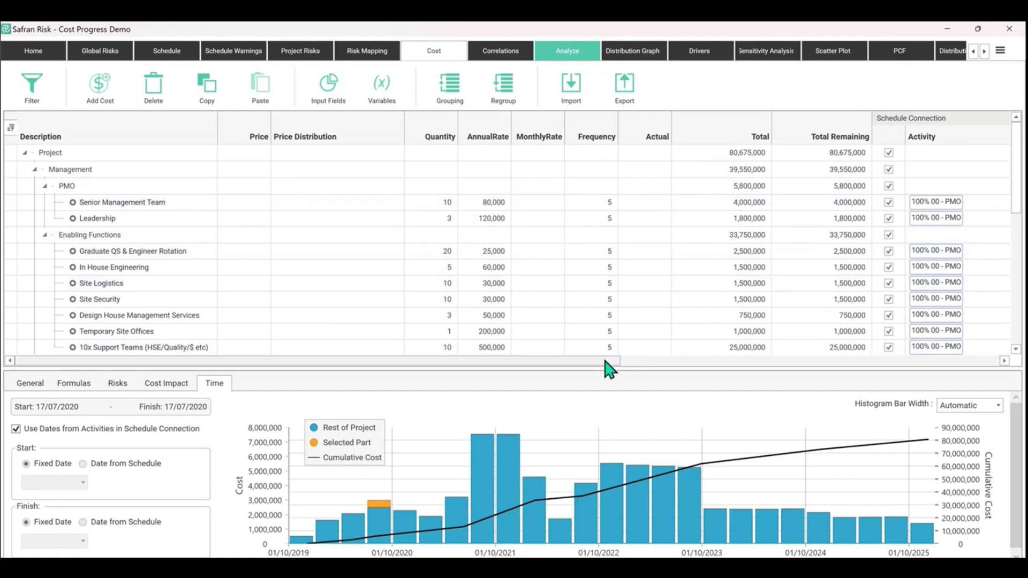
drag(610, 360, 799, 365)
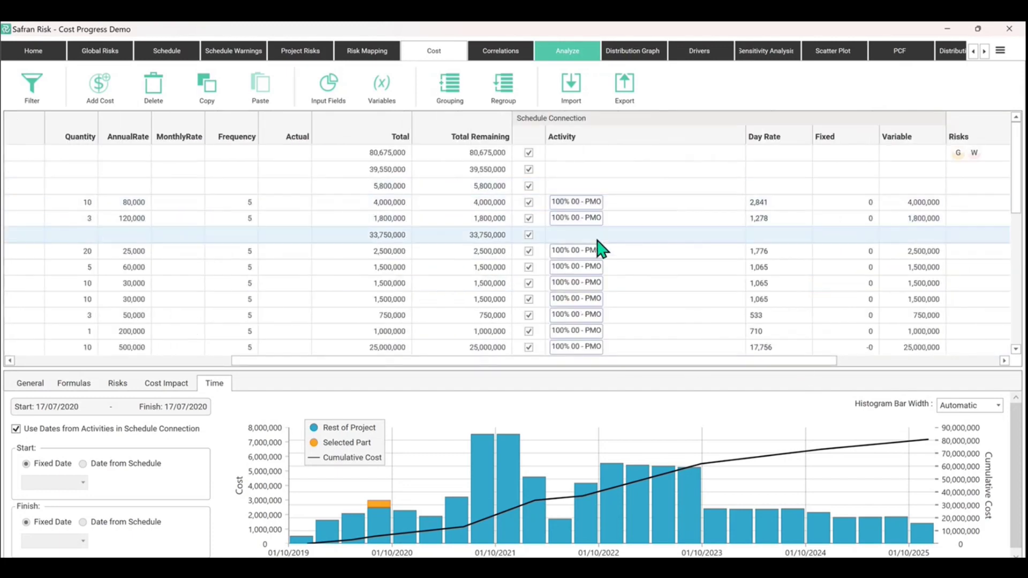
scroll(593, 311, down, 2)
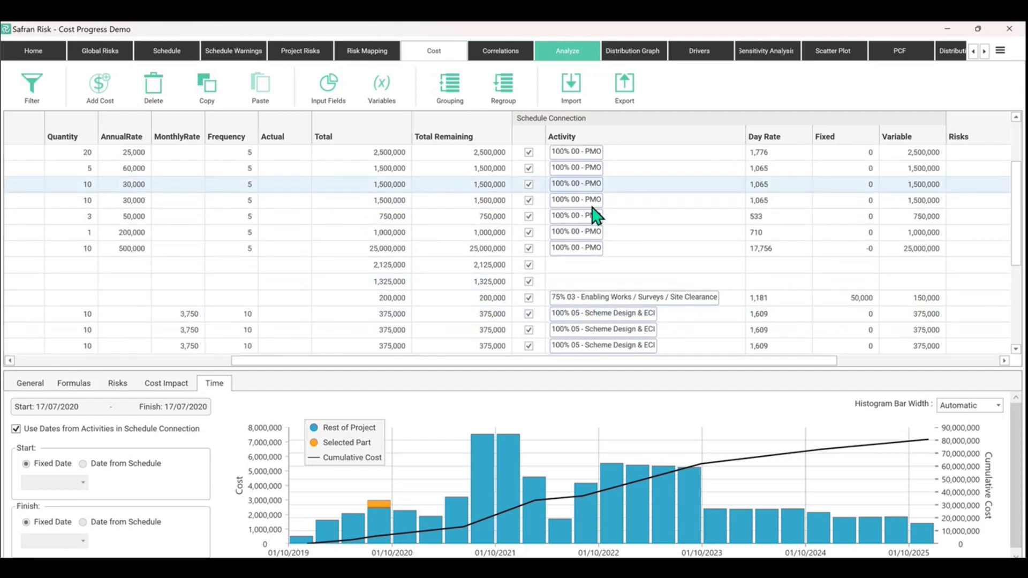
scroll(597, 282, up, 2)
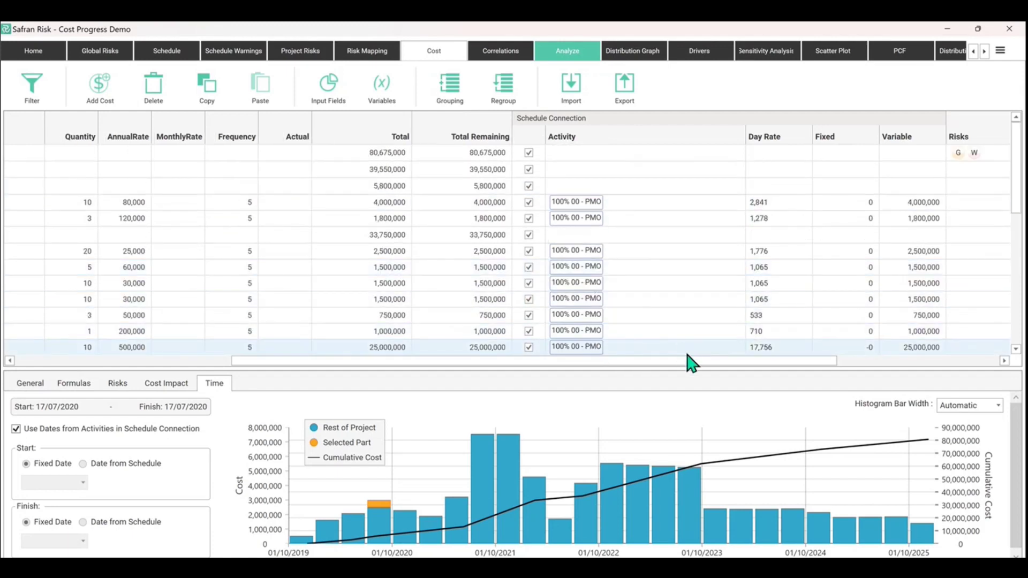
scroll(551, 310, left, 5)
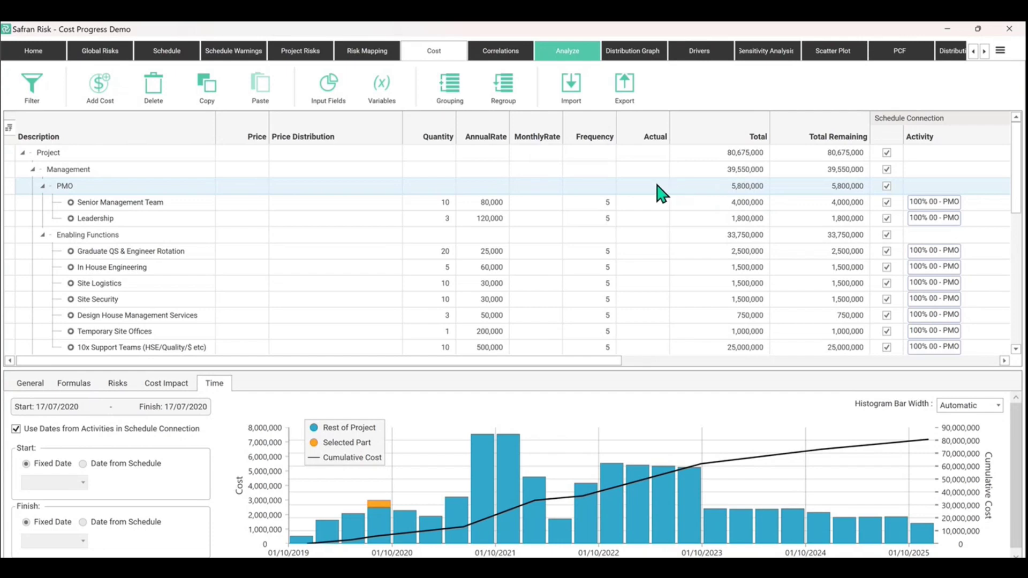
Enter 400,000 as Senior Management Team's actual cost in the PMO group.
click(645, 192)
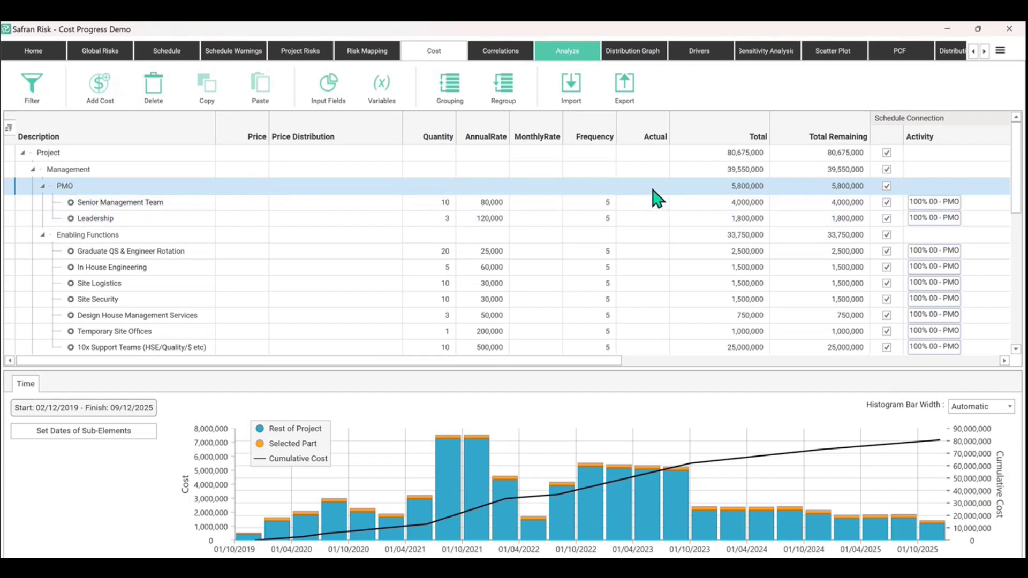
click(648, 204)
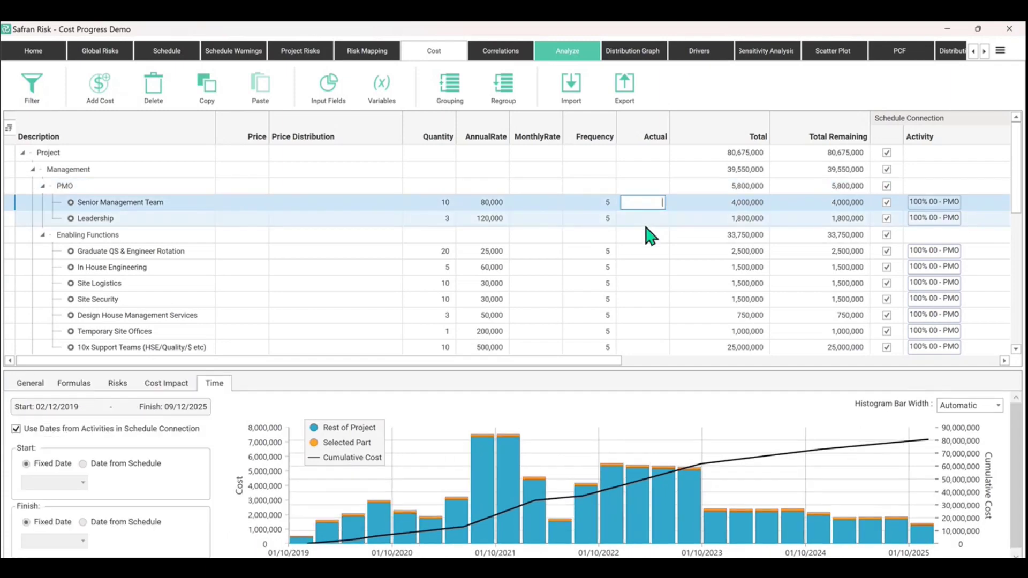
key(Down)
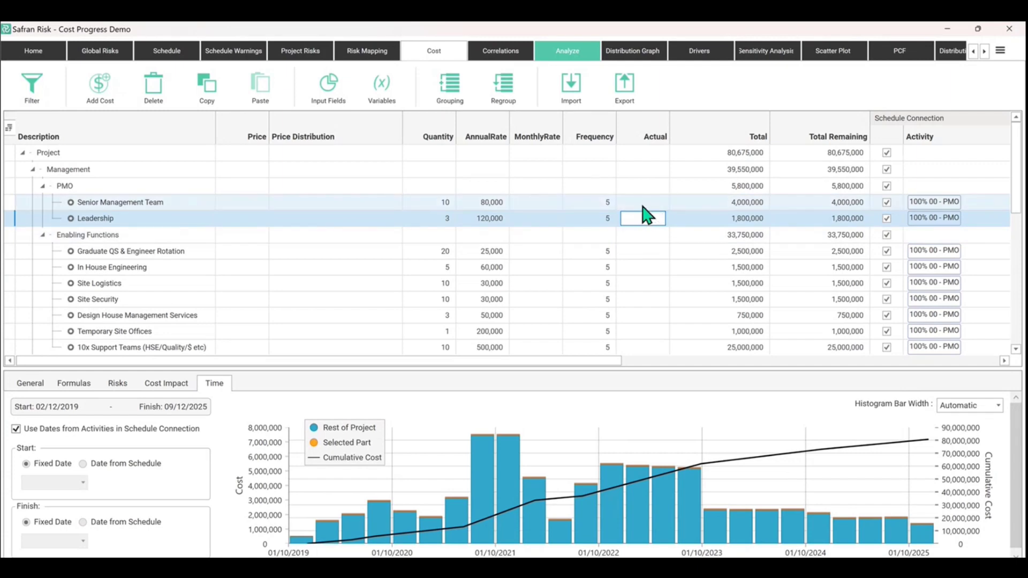
click(642, 204)
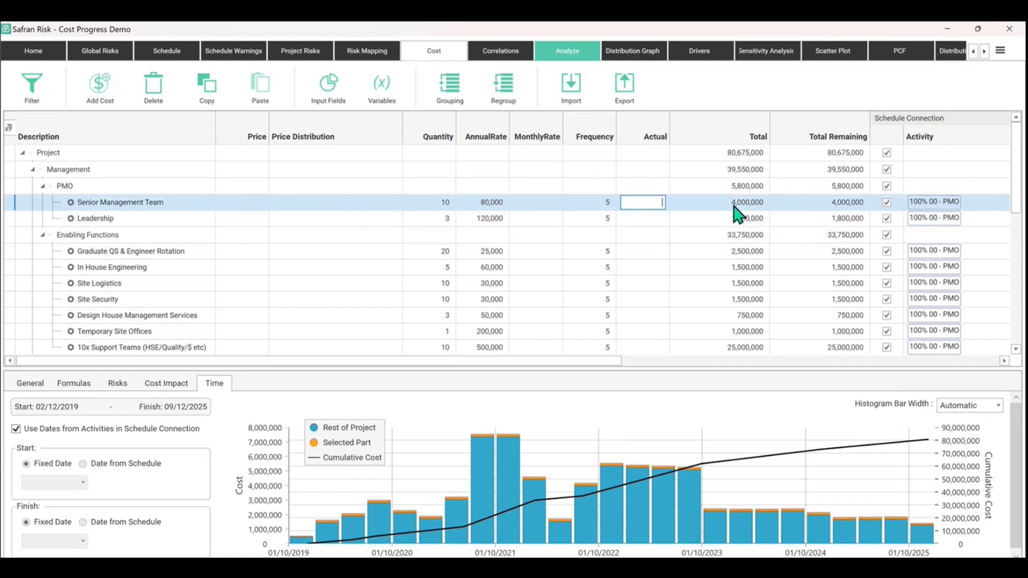
click(650, 218)
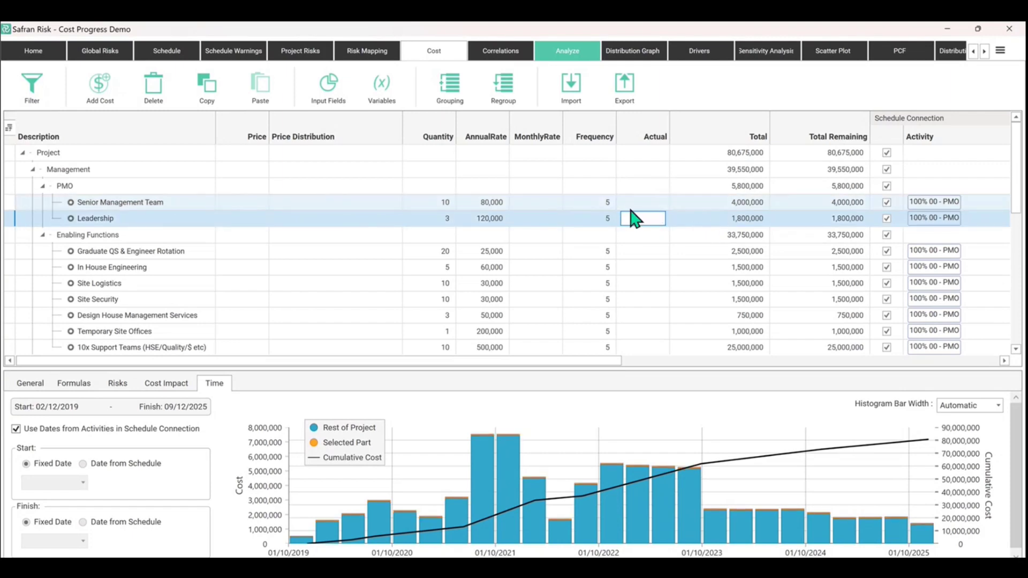
click(651, 204)
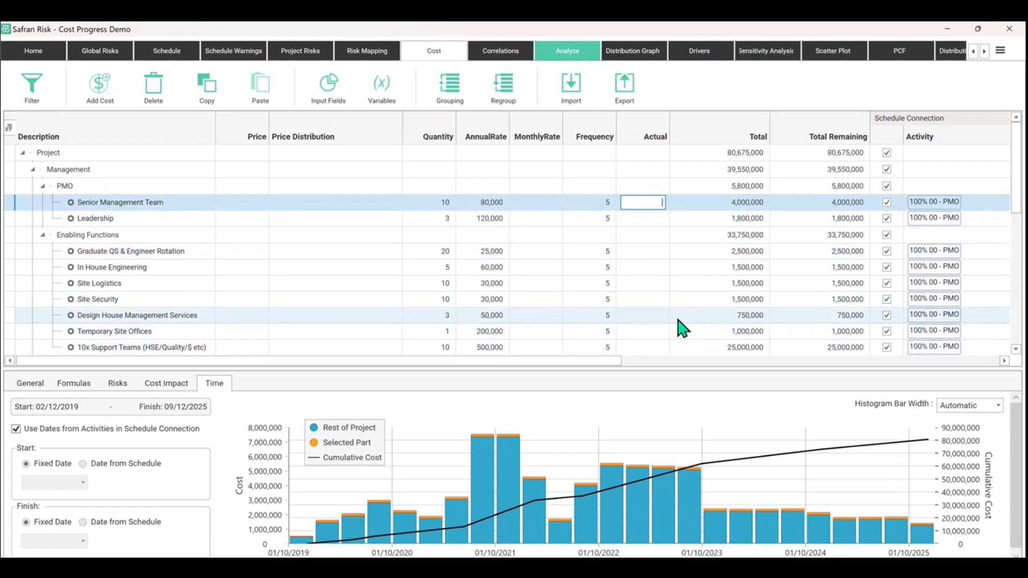
click(630, 106)
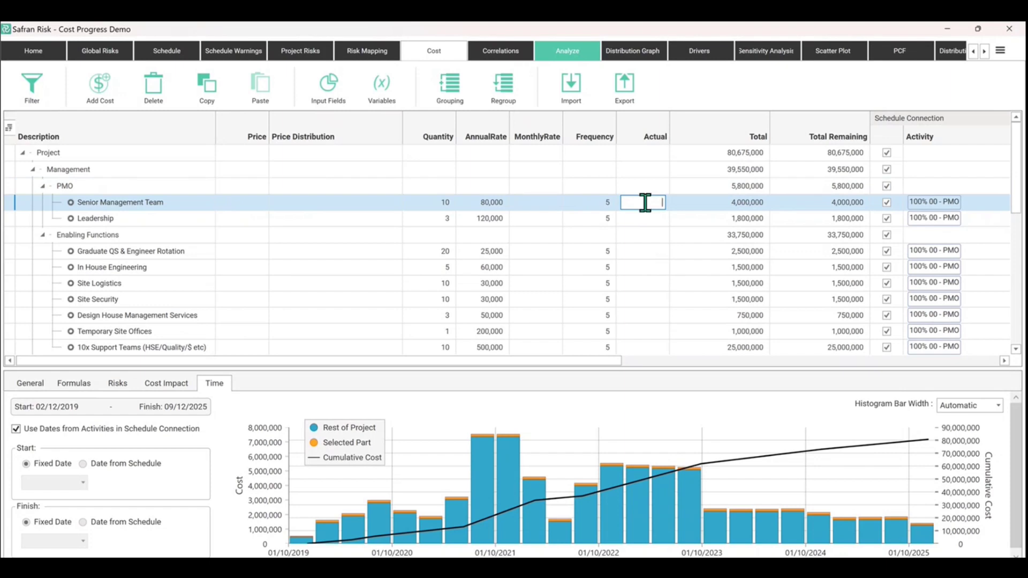
text(40000)
key(Return)
click(646, 204)
text(0)
key(Return)
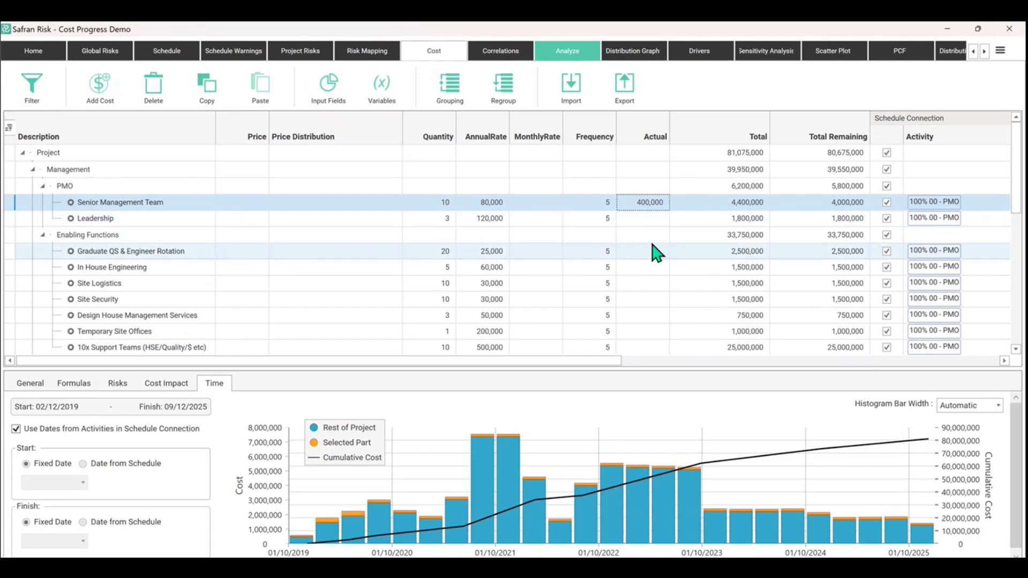
Enter 180,000 as Leadership's actual cost, bringing PMO Total to 6,380,000.
click(653, 219)
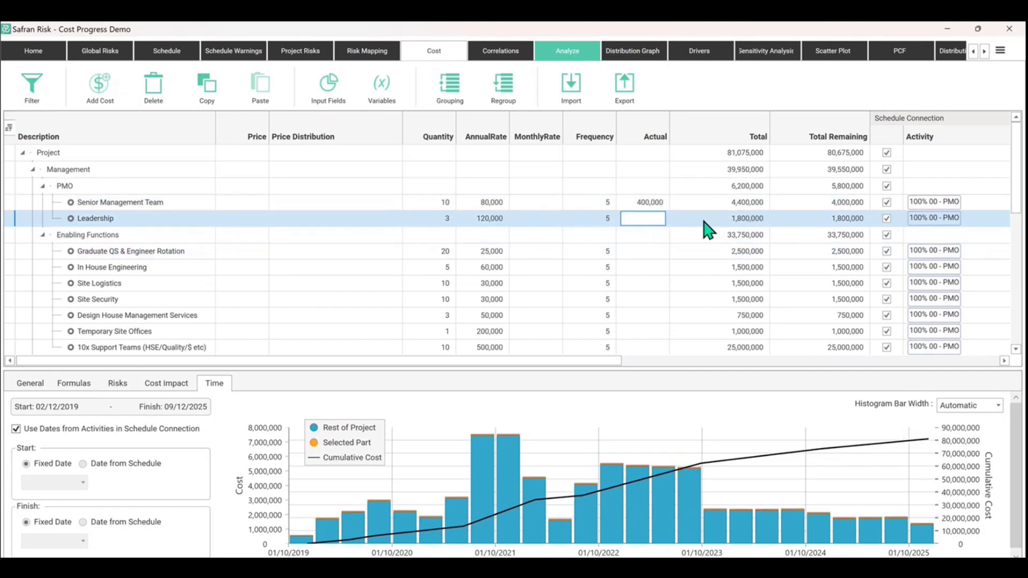
text(1800000)
key(Return)
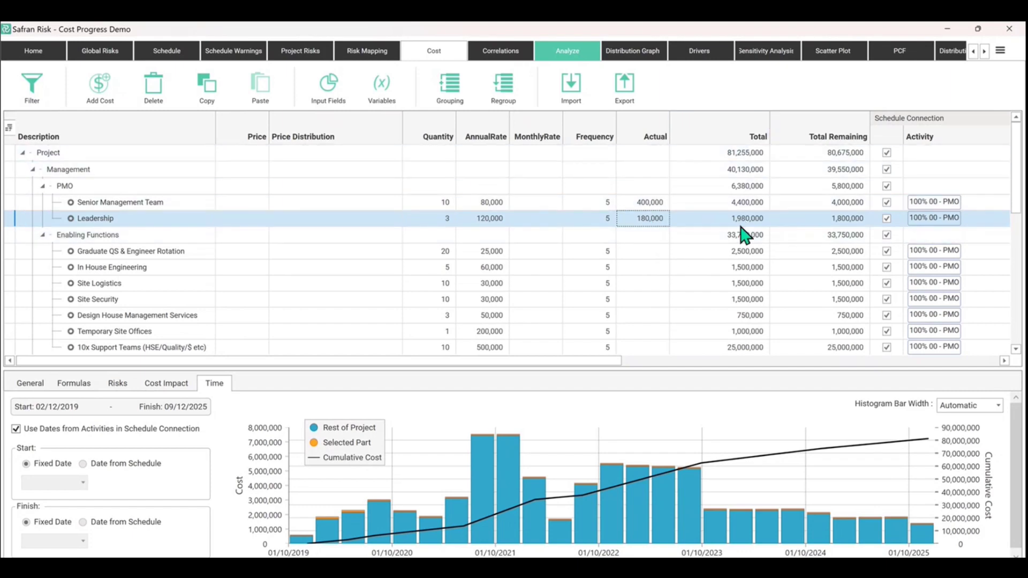
click(842, 211)
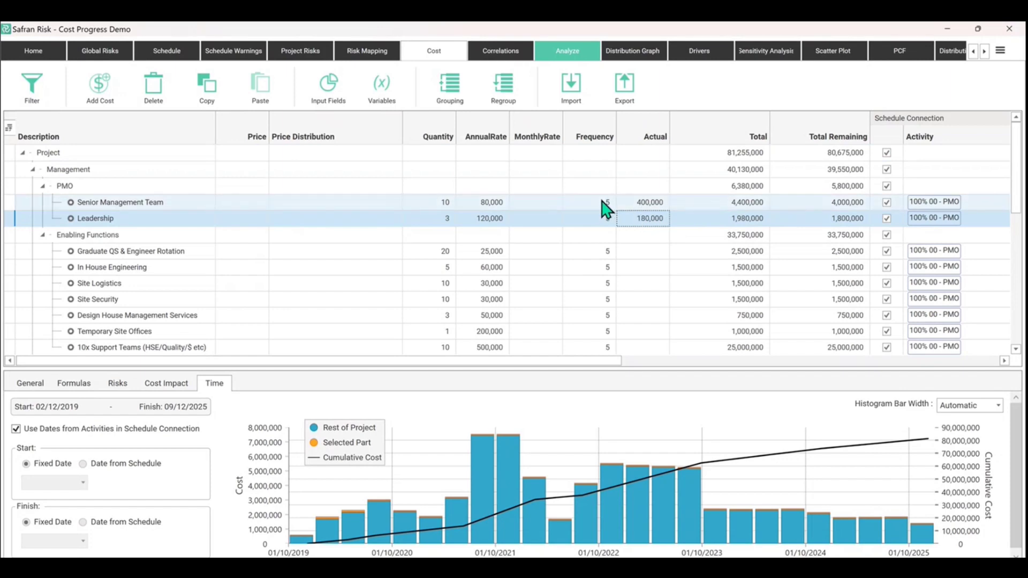
click(426, 206)
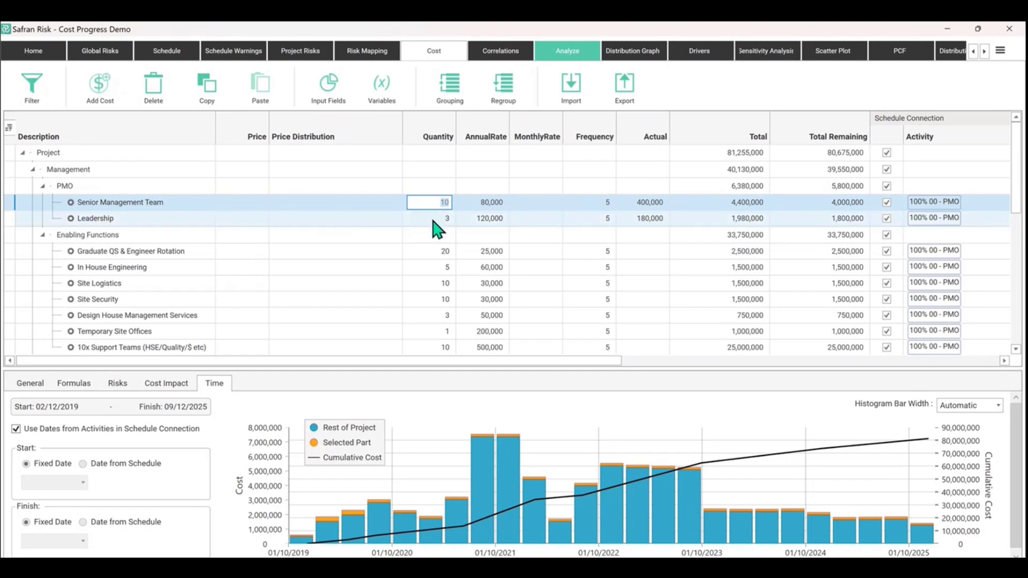
click(435, 218)
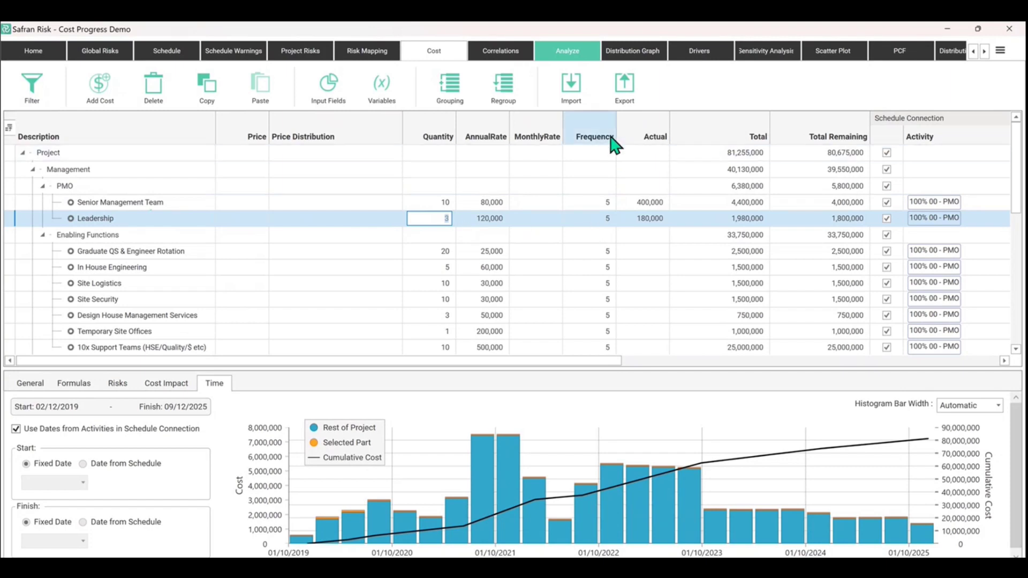
Change Senior Management Team's frequency to 4.5, updating both PMO rows to 4,000,000 and 1,800,000.
click(601, 203)
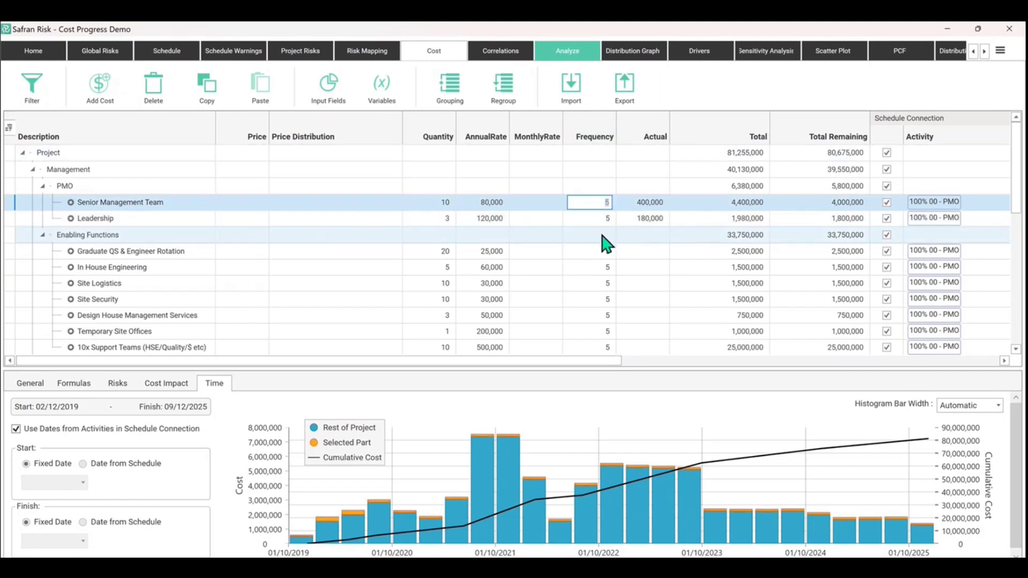
click(592, 203)
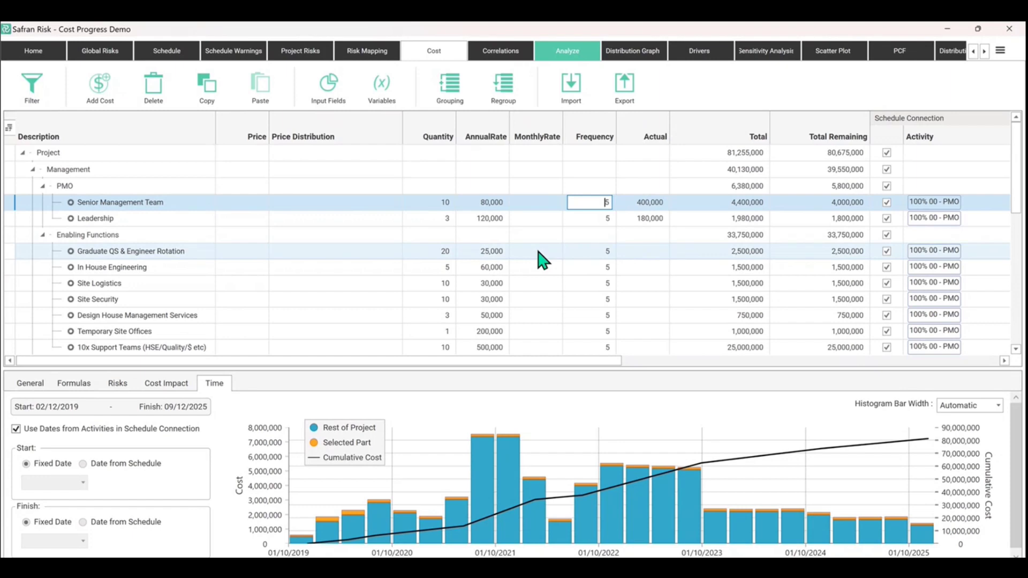
key(Delete)
key(Escape)
click(594, 205)
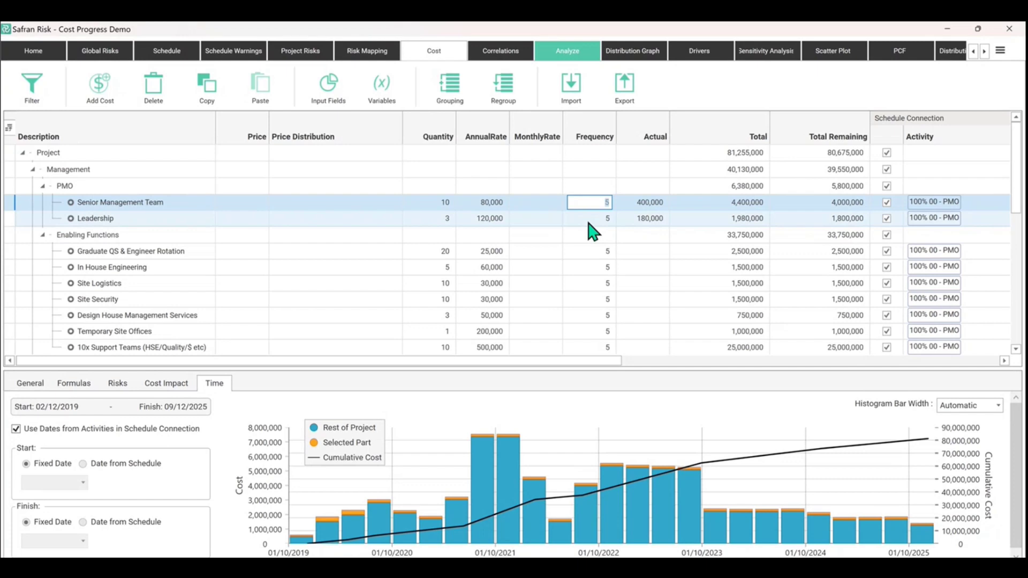
text(4.5)
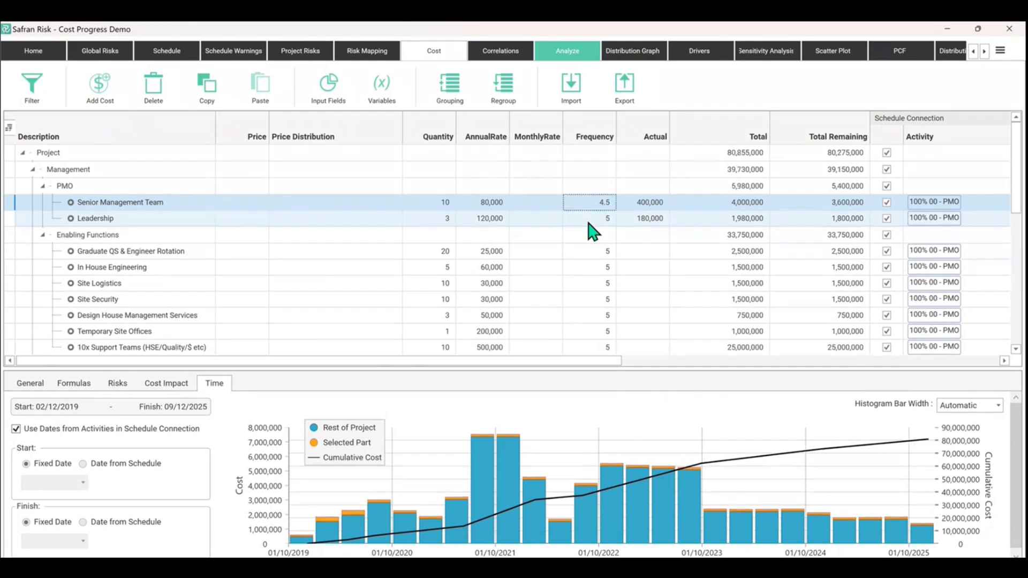
key(Return)
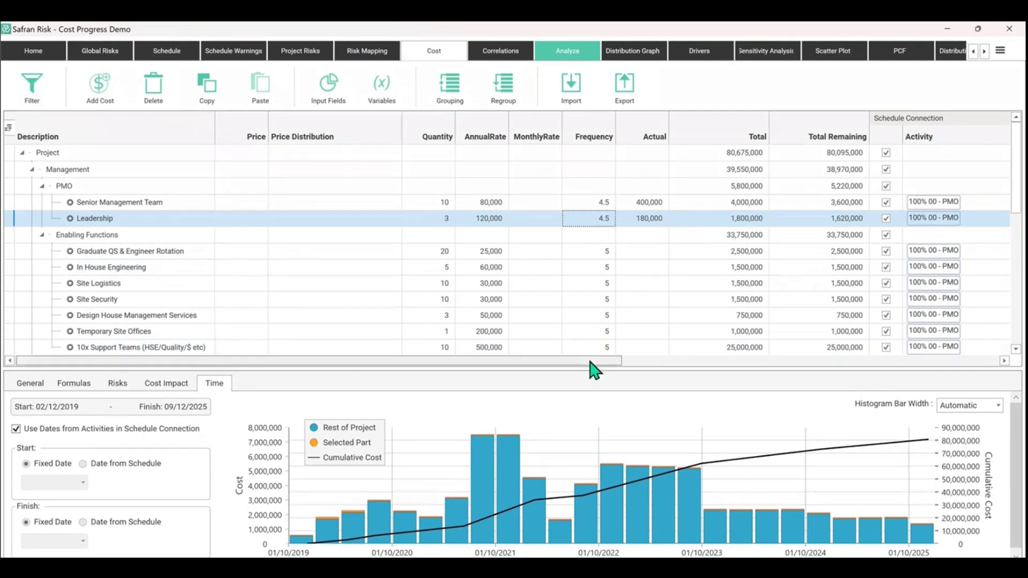
drag(592, 365, 856, 362)
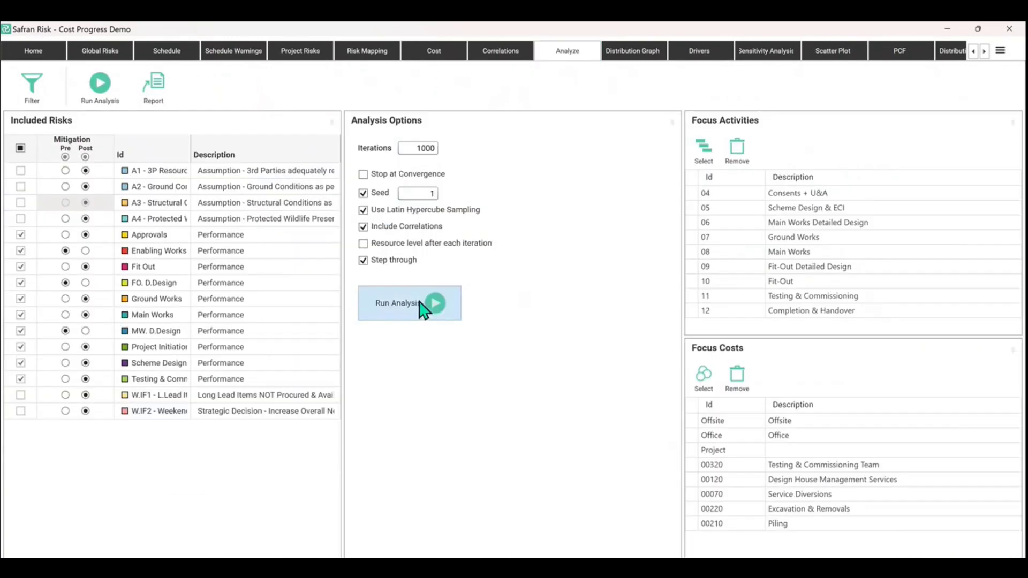
Run the 1000-iteration analysis to completion, giving a P76 of 96,007,176.
click(426, 303)
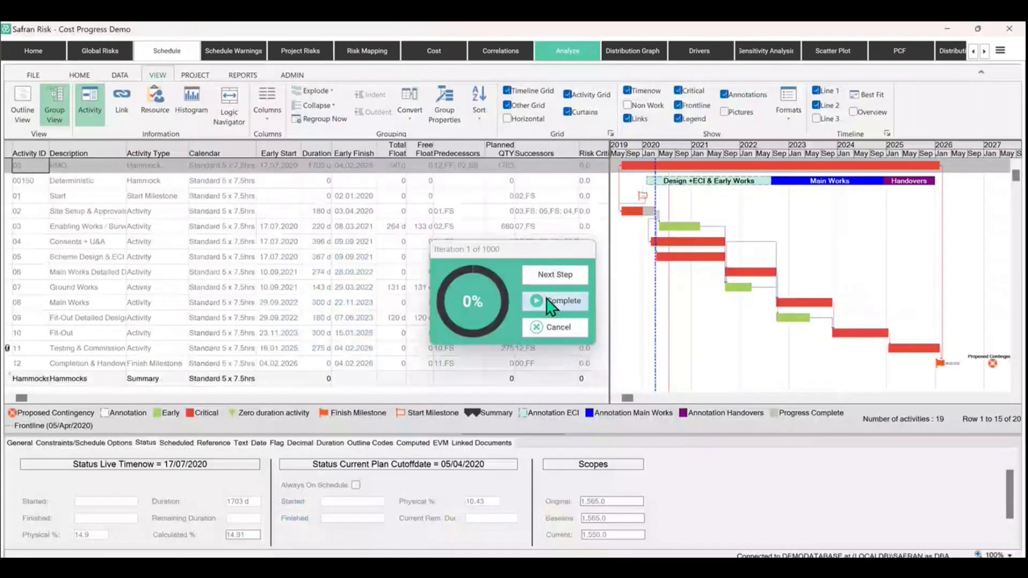
click(556, 275)
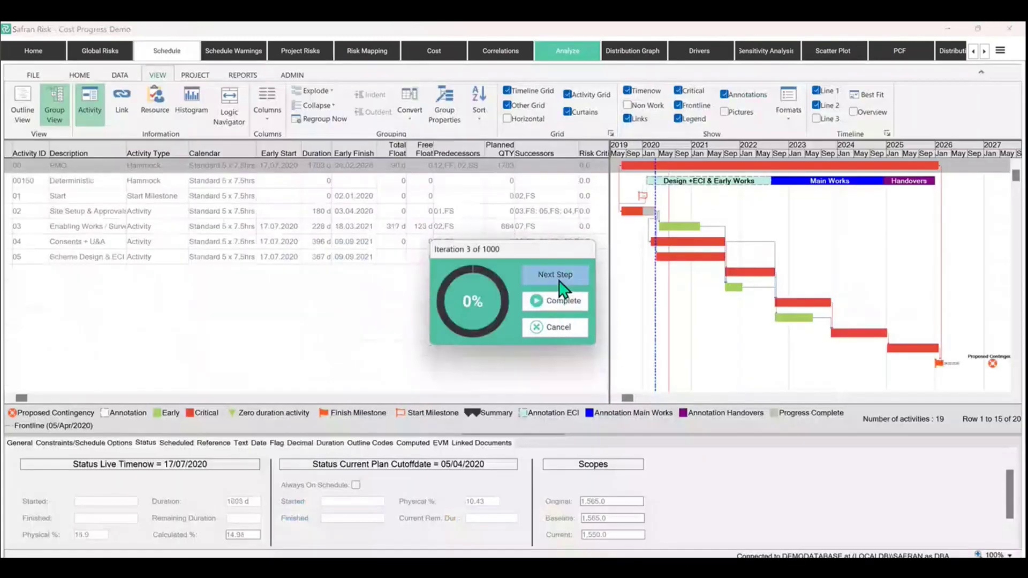
click(557, 276)
click(559, 281)
click(559, 285)
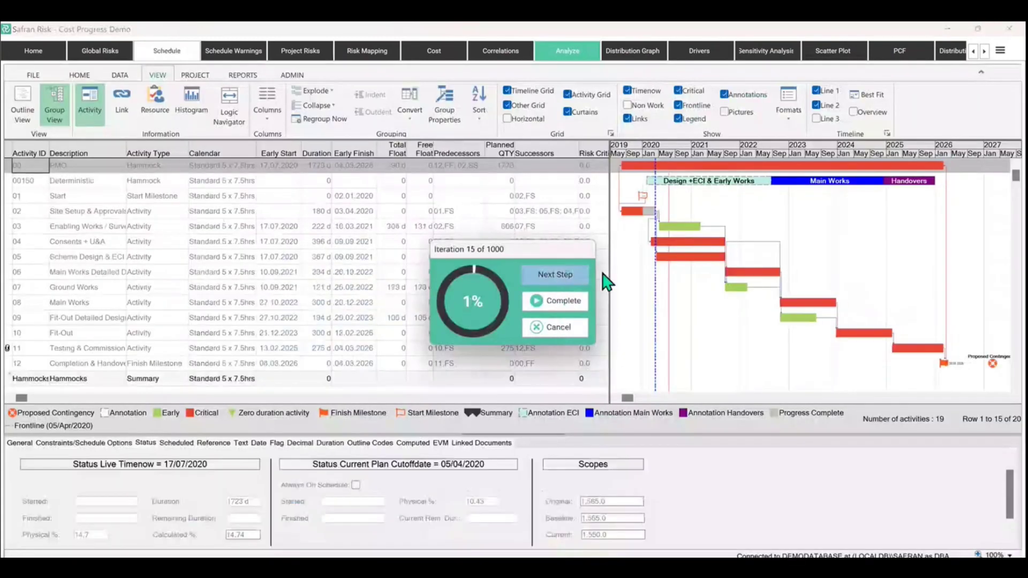
click(583, 278)
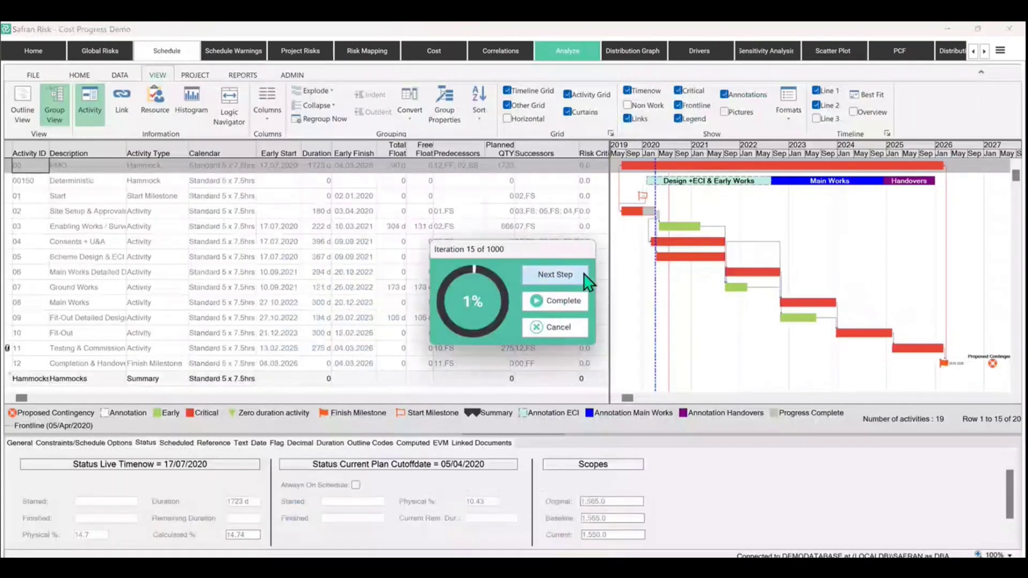
click(568, 302)
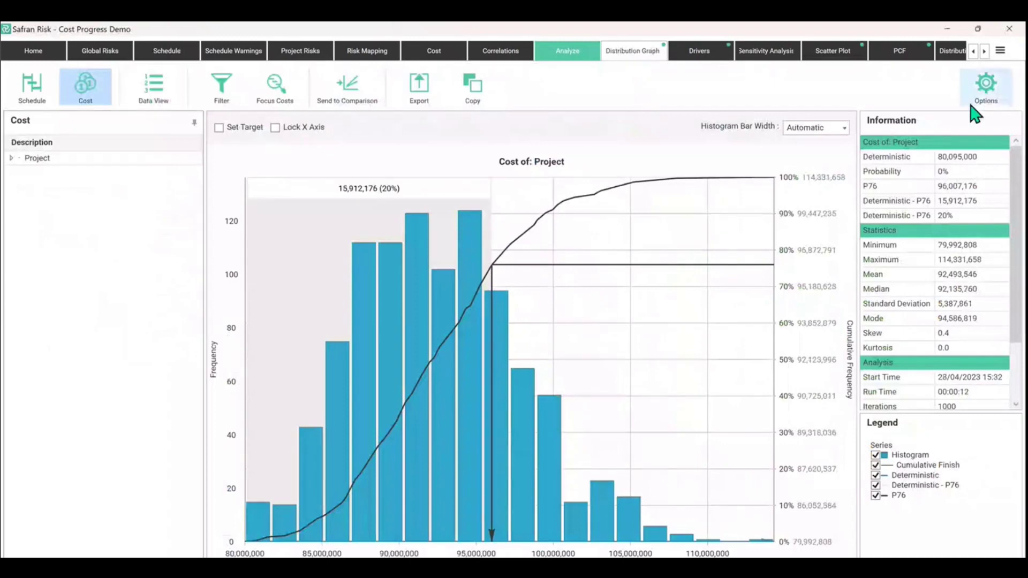
Expand the Project node in the Cost tree to list Management, Design, Build and Handovers.
click(9, 163)
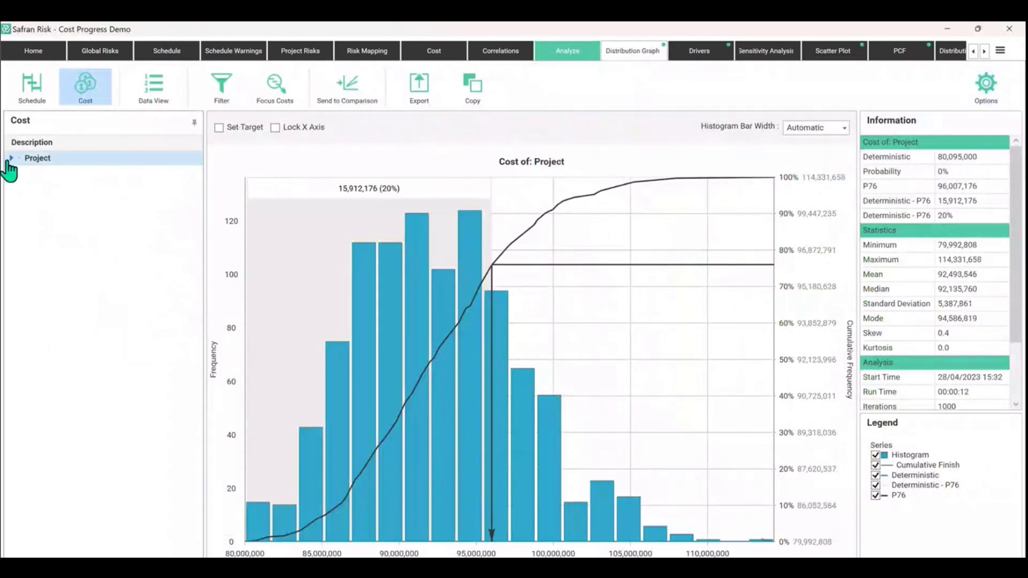
click(10, 159)
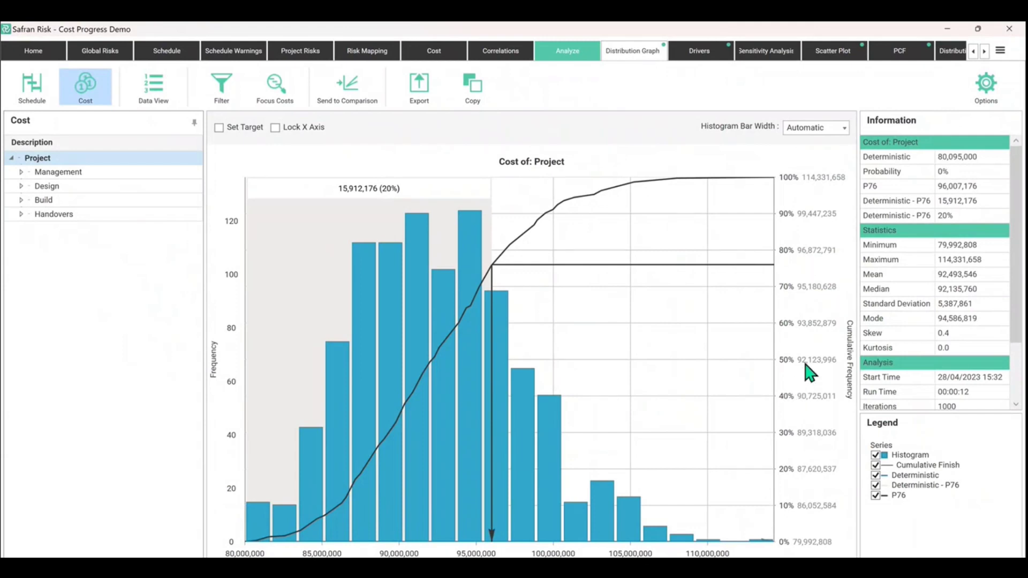
click(973, 102)
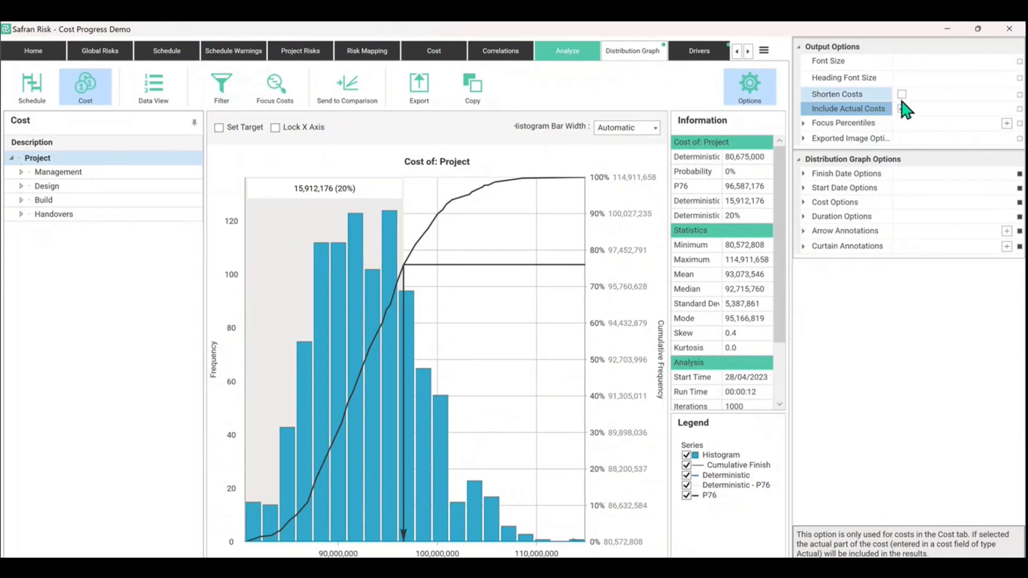
click(901, 109)
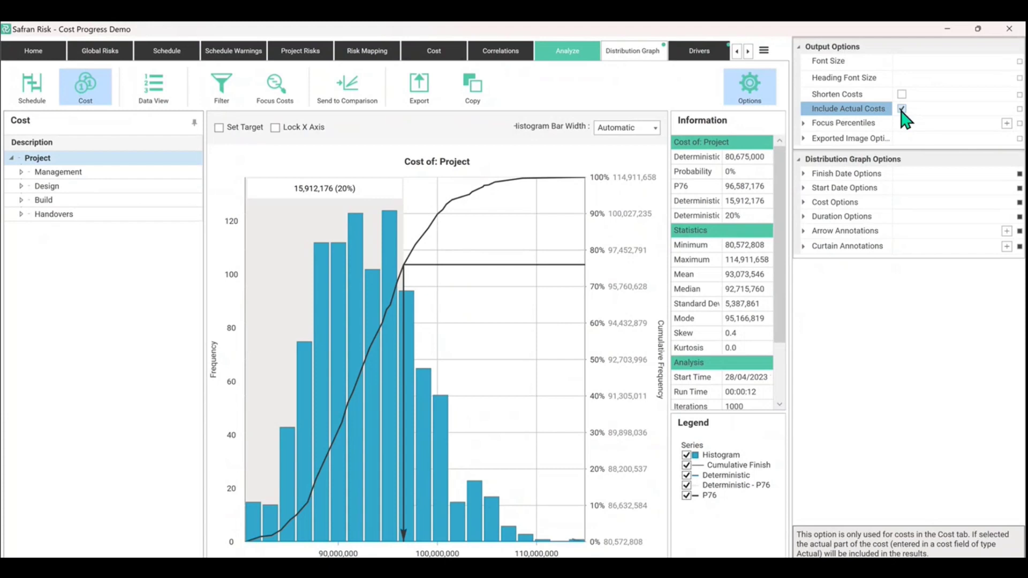
click(902, 109)
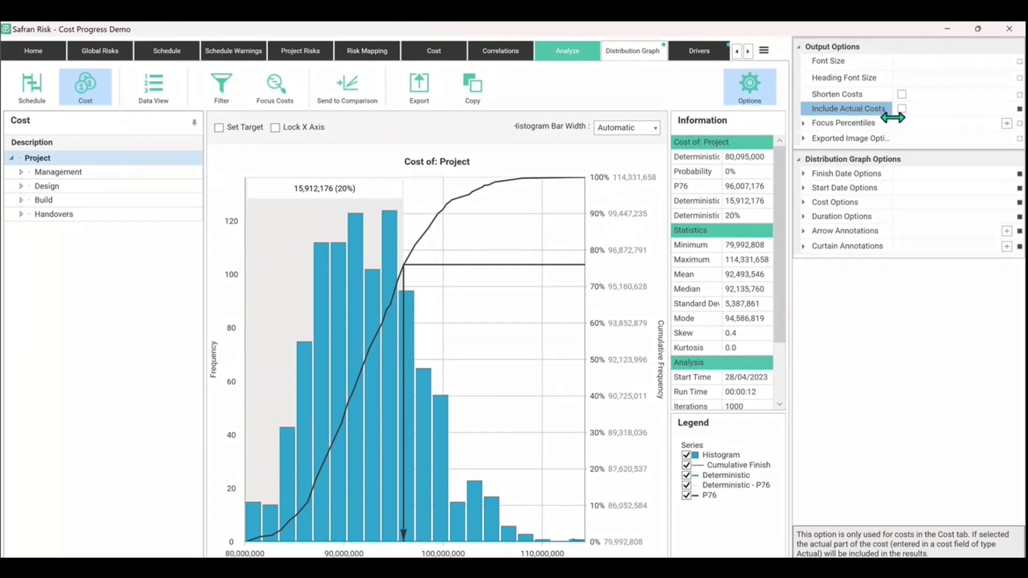
click(750, 85)
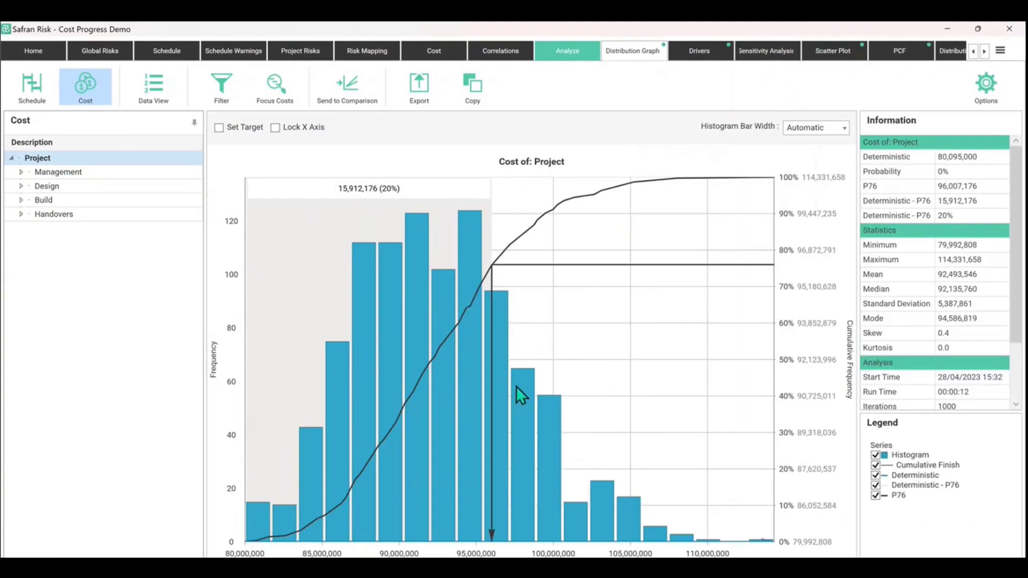